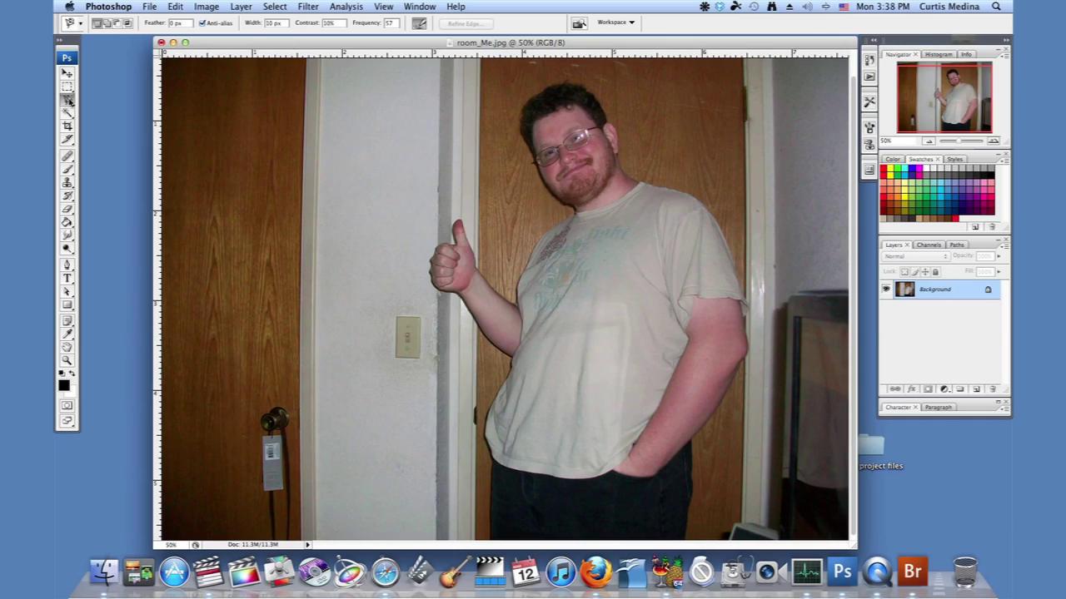
Step: Trace a Magnetic Lasso outline along jaw, shoulder, thumb, shirt and jeans, closing over the head
left_click_drag(70, 104, 106, 117)
left_click_drag(559, 189, 565, 197)
mouse_move(574, 213)
left_mouse_down()
mouse_move(543, 235)
mouse_move(519, 298)
mouse_move(482, 261)
left_mouse_up()
mouse_move(472, 235)
left_mouse_down()
mouse_move(457, 238)
mouse_move(457, 230)
mouse_move(439, 243)
mouse_move(443, 284)
left_mouse_up()
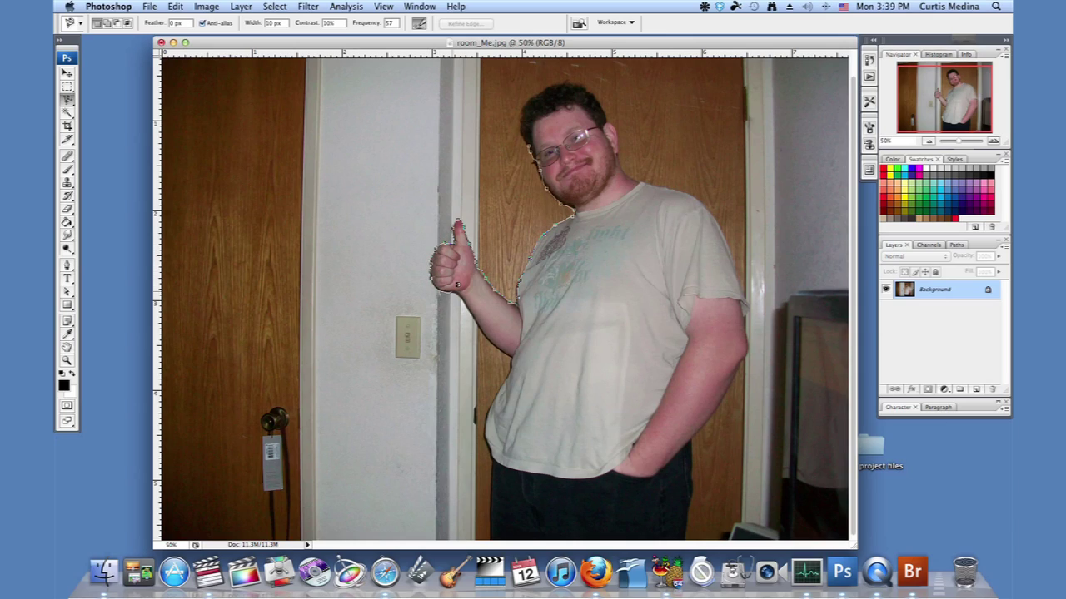
mouse_move(472, 297)
left_mouse_down()
mouse_move(516, 351)
mouse_move(513, 367)
left_mouse_up()
left_click_drag(492, 413, 490, 423)
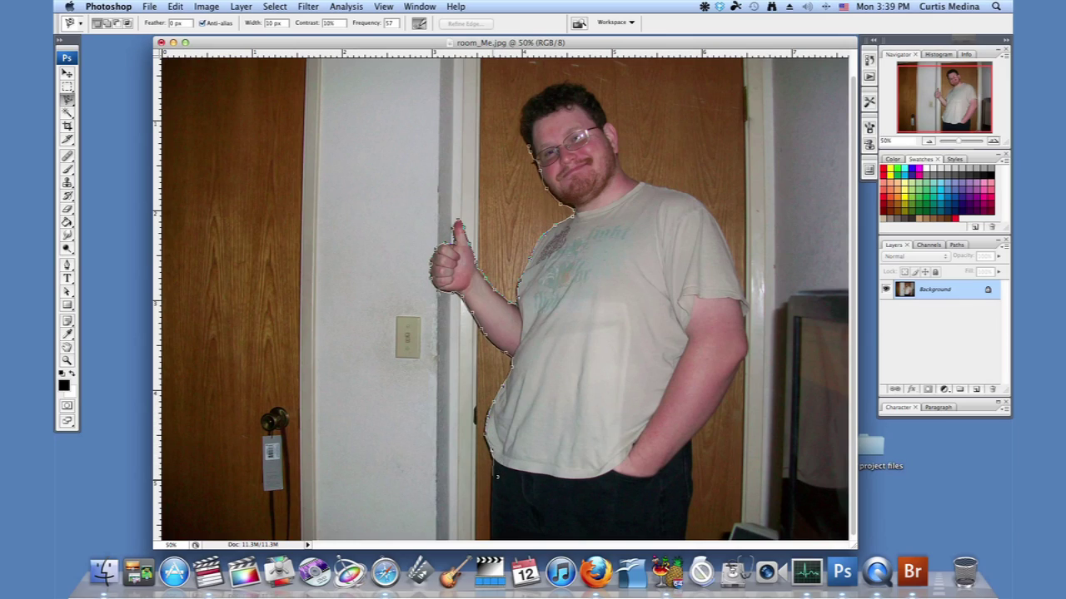
mouse_move(500, 501)
left_mouse_down()
mouse_move(481, 477)
mouse_move(499, 438)
mouse_move(509, 444)
mouse_move(492, 490)
left_mouse_up()
mouse_move(496, 532)
left_mouse_down()
mouse_move(567, 532)
mouse_move(483, 543)
mouse_move(539, 533)
mouse_move(687, 537)
left_mouse_up()
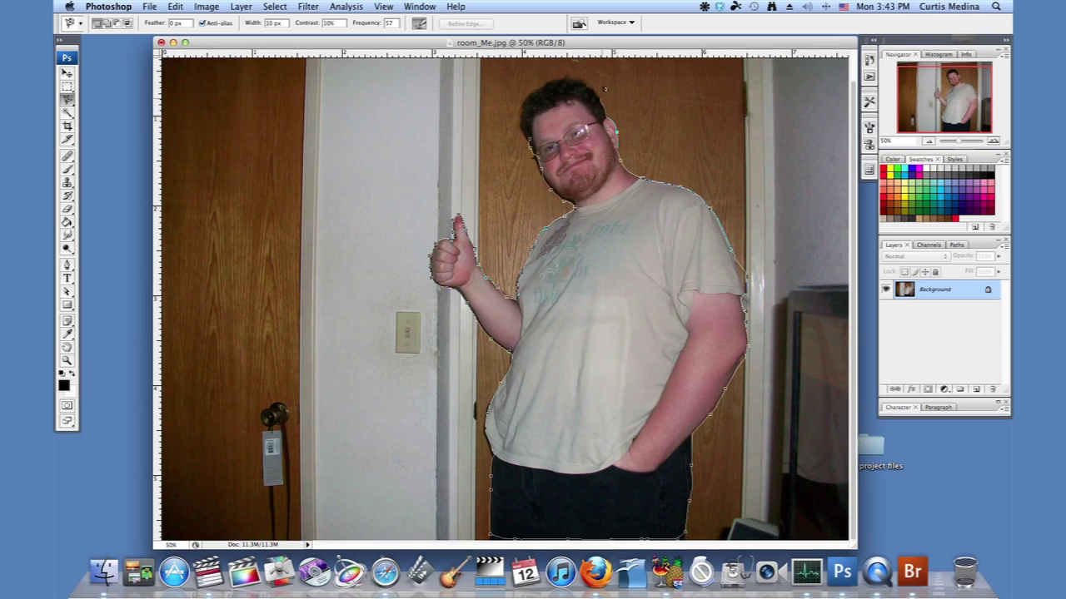
mouse_move(595, 80)
left_mouse_down()
mouse_move(572, 69)
mouse_move(532, 87)
mouse_move(523, 123)
left_mouse_up()
left_click(526, 133)
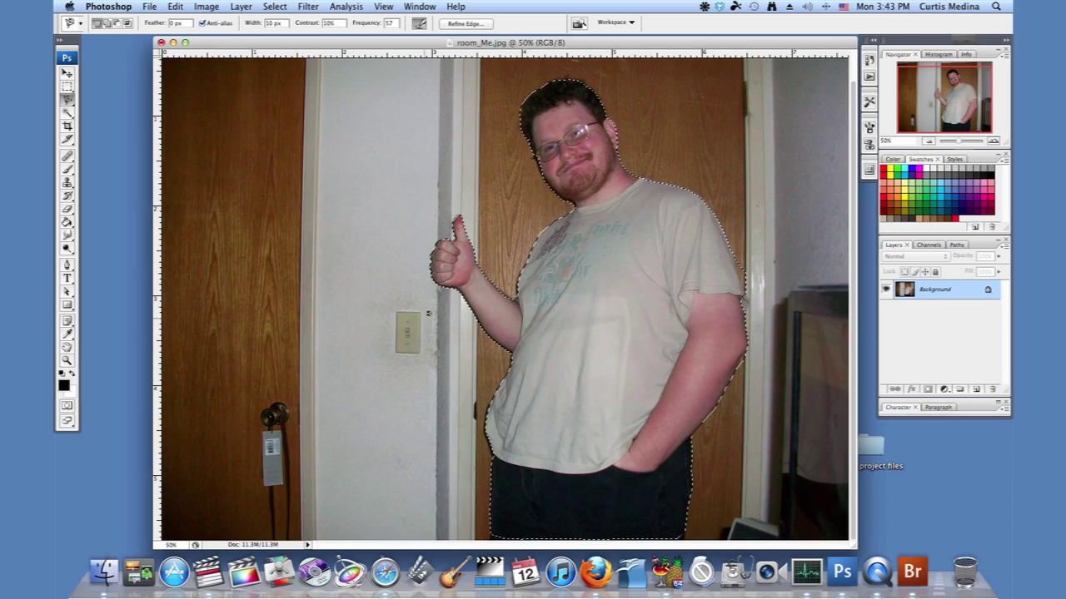
Step: With the plain Lasso, subtract and add small areas along the right sleeve's selection edge
left_click(68, 103)
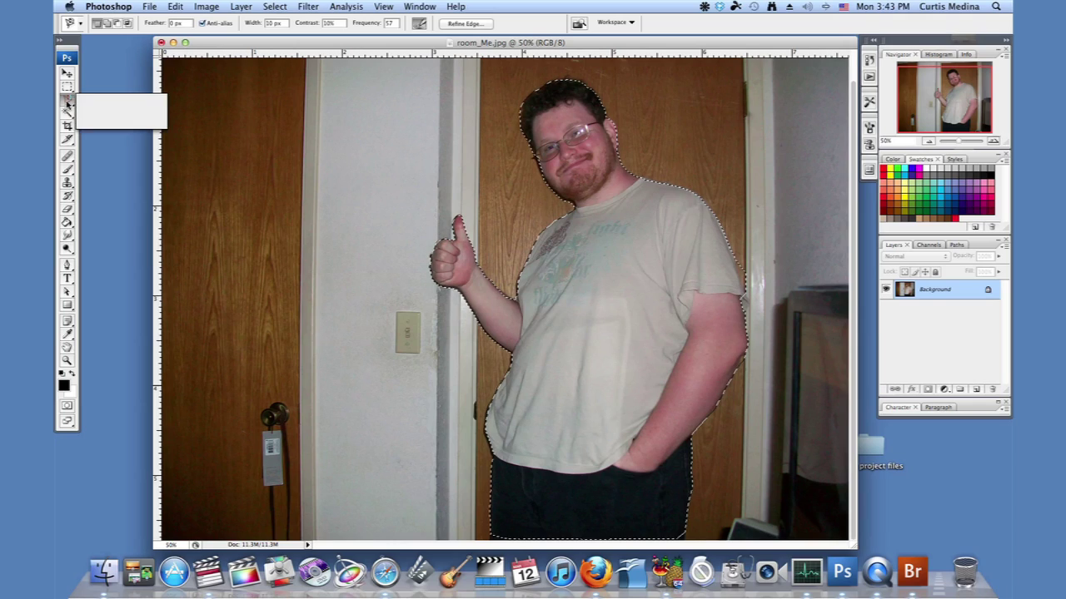
left_click(96, 100)
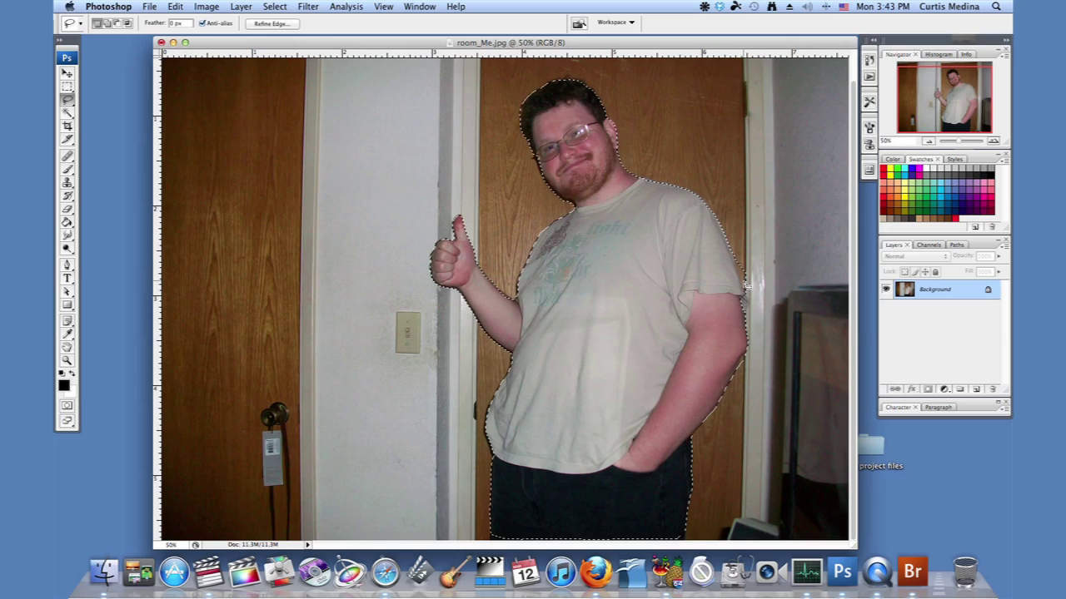
key("alt")
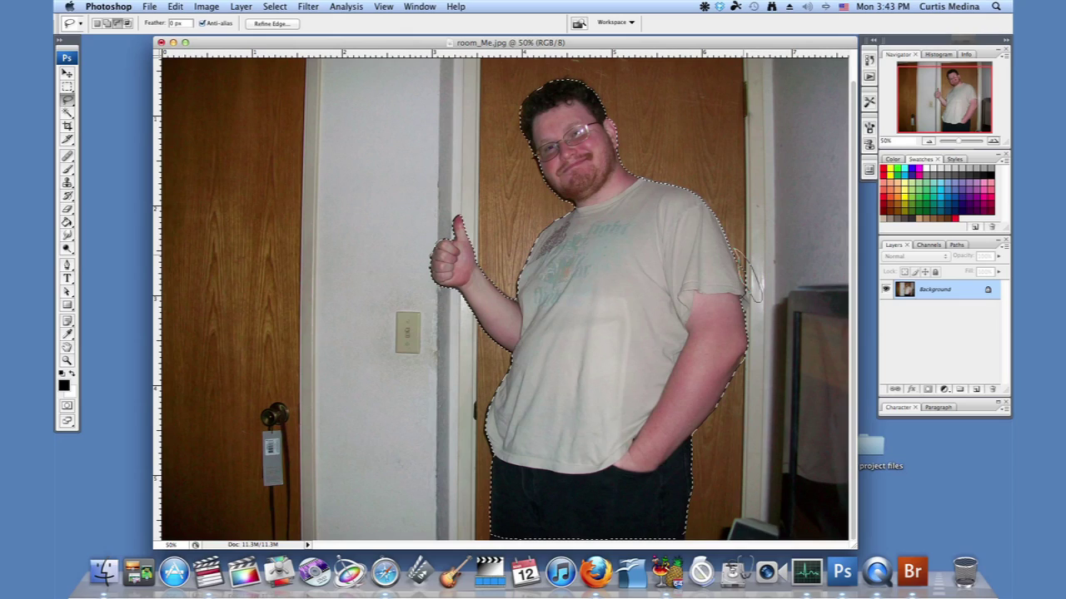
key("shift")
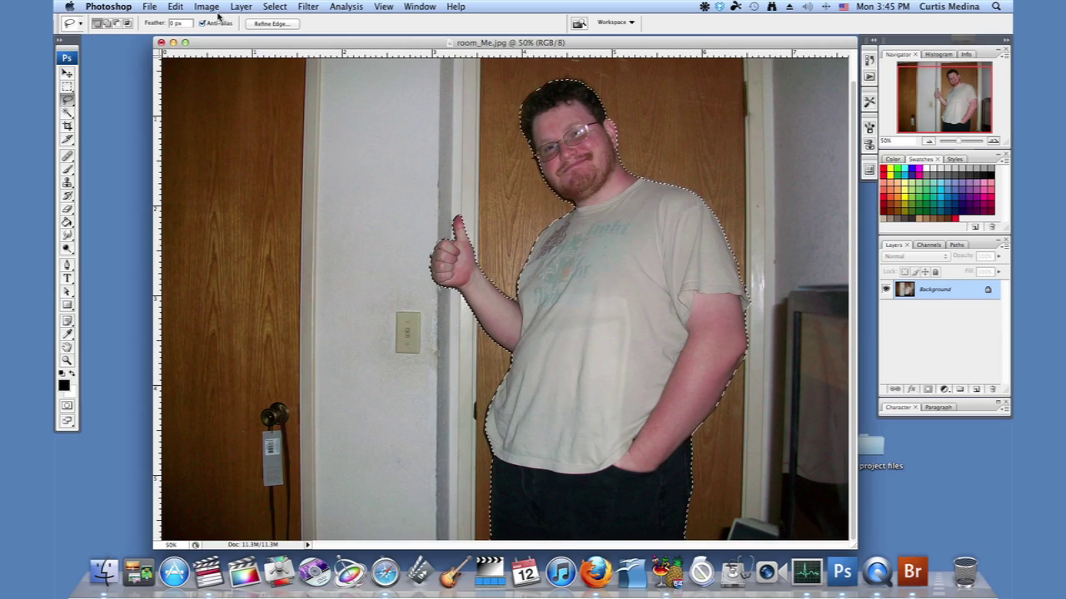
Step: Copy the selected man and paste him as Layer 1 above the Background
left_click(175, 7)
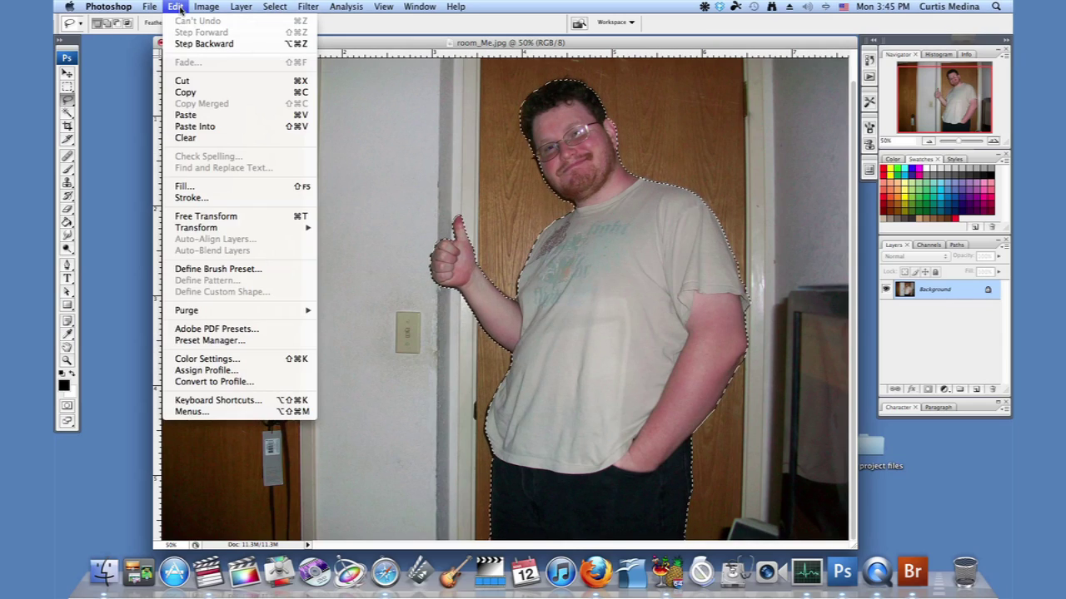
left_click(200, 93)
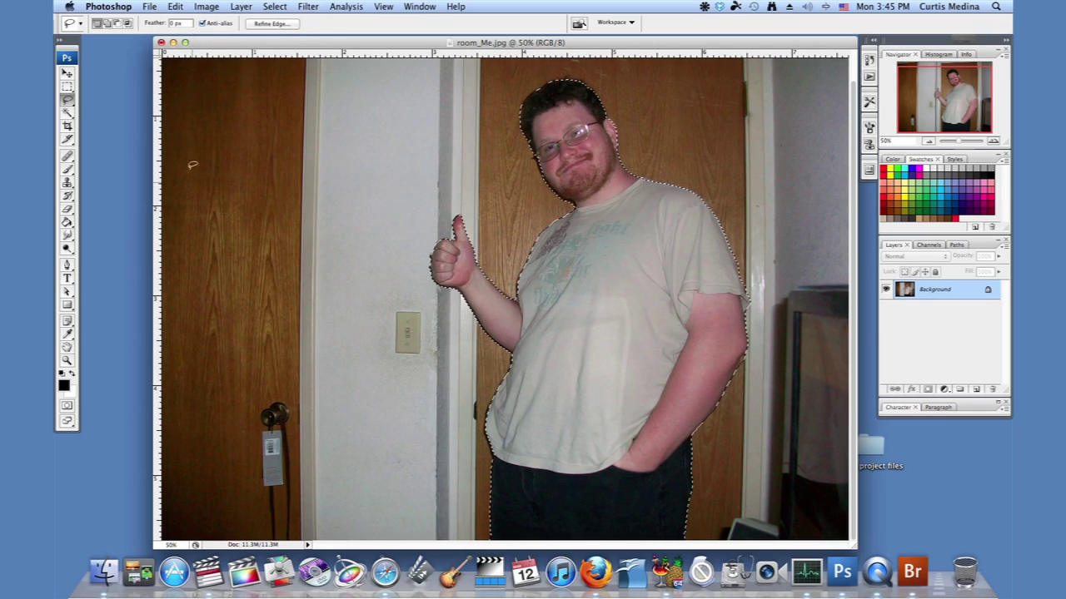
left_click(169, 8)
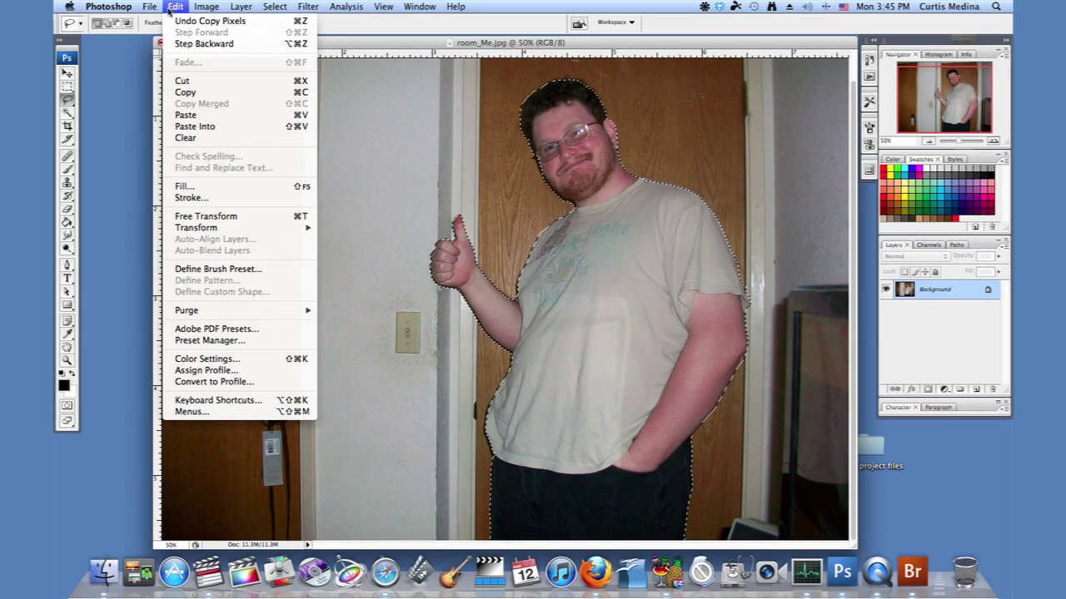
left_click(203, 116)
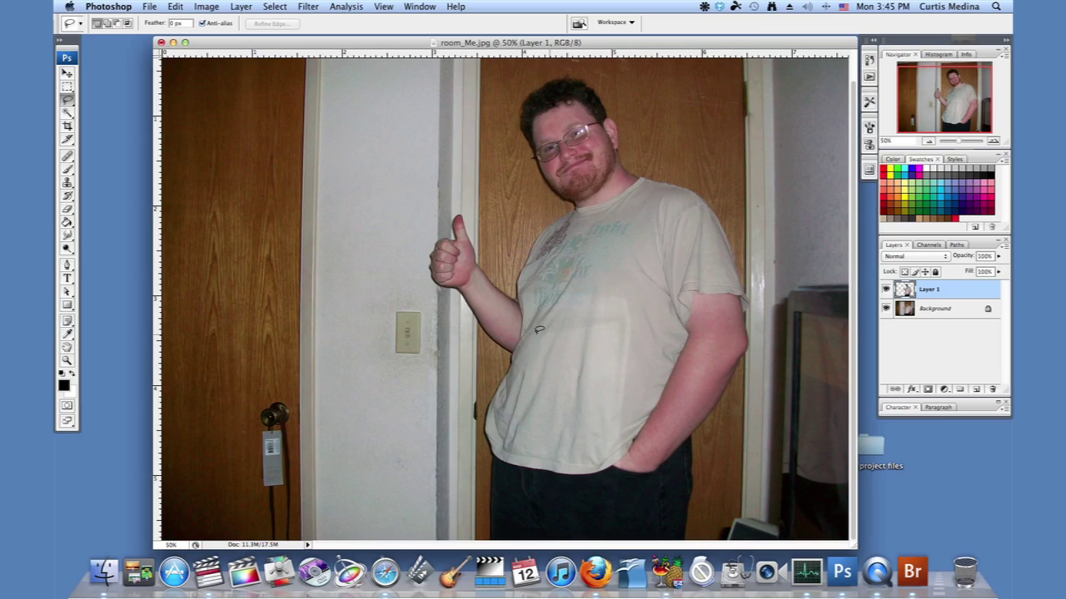
left_click(306, 7)
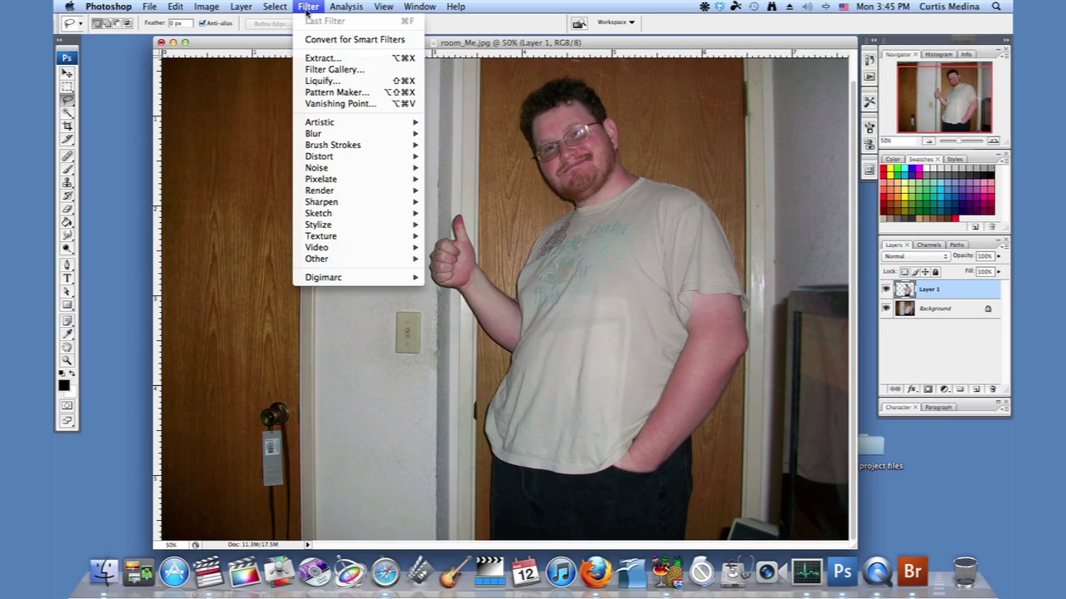
Step: Open Liquify on Layer 1 and warp the face and chin with brush size 342, density 30, pressure 63
left_click(335, 81)
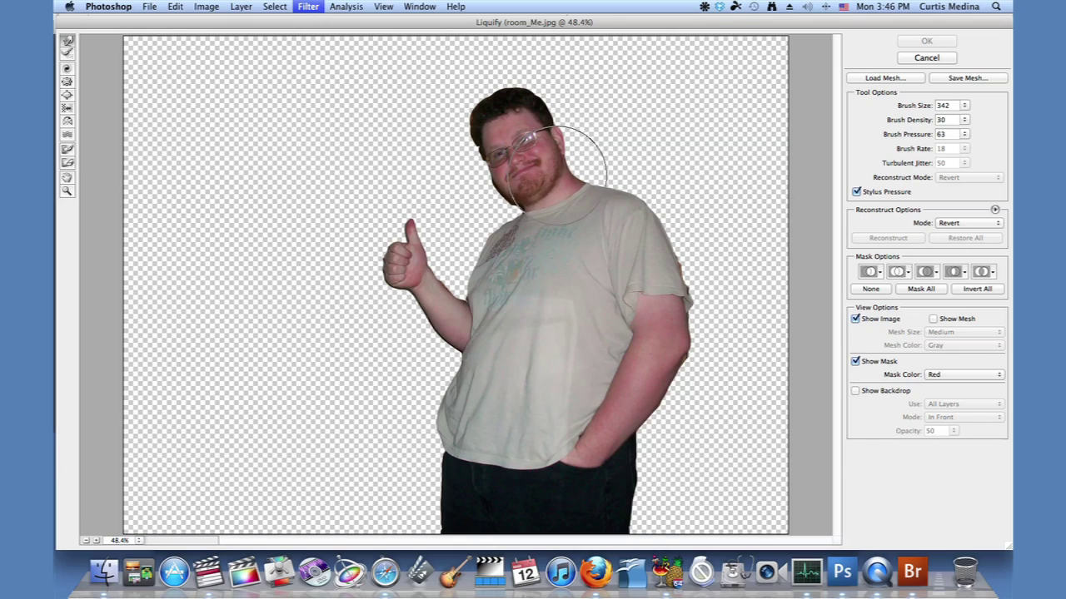
left_click_drag(562, 176, 550, 196)
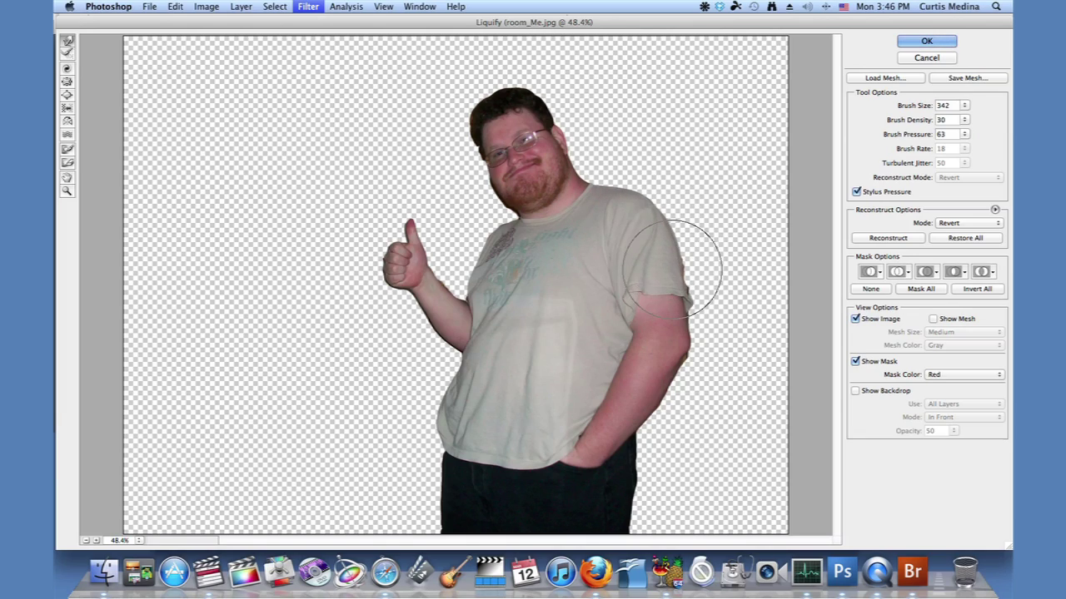
Step: Forward-warp the sleeve edge, left shoulder and right hip outward to widen the body
mouse_move(682, 285)
left_mouse_down()
mouse_move(679, 361)
mouse_move(620, 449)
mouse_move(608, 446)
mouse_move(614, 457)
mouse_move(589, 431)
mouse_move(631, 354)
left_mouse_up()
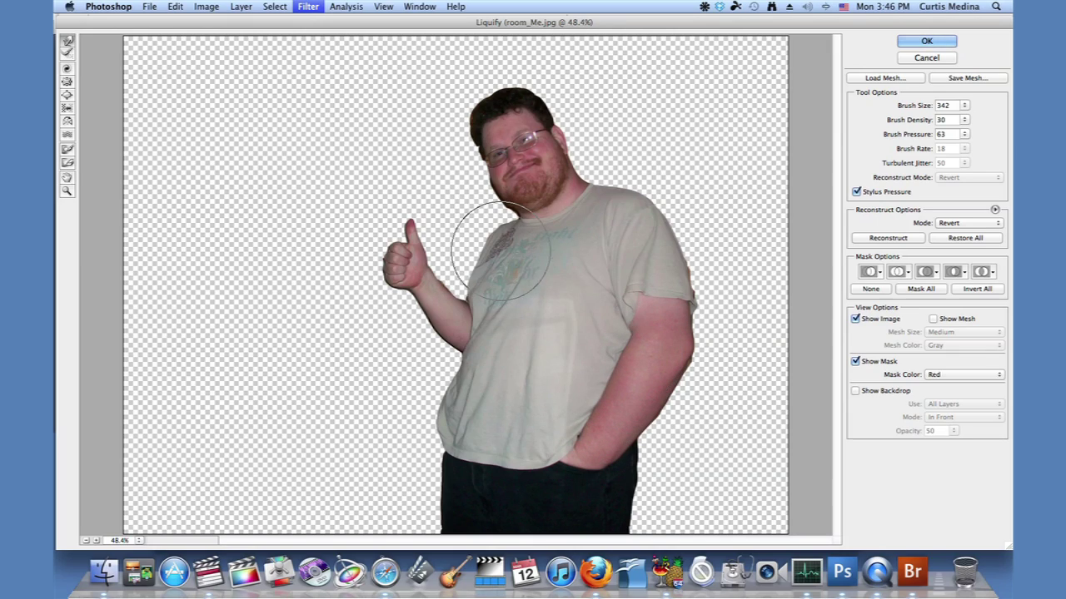
mouse_move(493, 236)
left_mouse_down()
mouse_move(499, 270)
mouse_move(482, 278)
mouse_move(493, 311)
mouse_move(486, 337)
mouse_move(476, 335)
mouse_move(481, 368)
mouse_move(454, 414)
mouse_move(457, 439)
mouse_move(479, 449)
mouse_move(461, 478)
mouse_move(443, 476)
mouse_move(451, 503)
left_mouse_up()
mouse_move(630, 476)
left_mouse_down()
mouse_move(633, 457)
mouse_move(637, 488)
mouse_move(613, 504)
mouse_move(638, 499)
left_mouse_up()
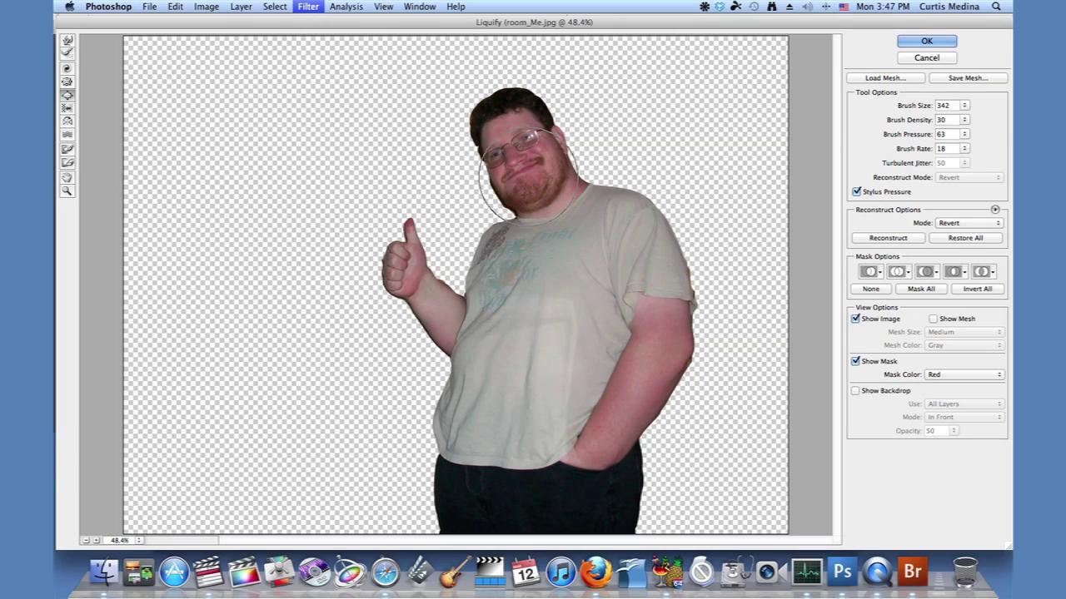
Step: Stretch the chin downward, undo that face warp, and apply the Liquify edits to Layer 1
left_click_drag(550, 184, 542, 200)
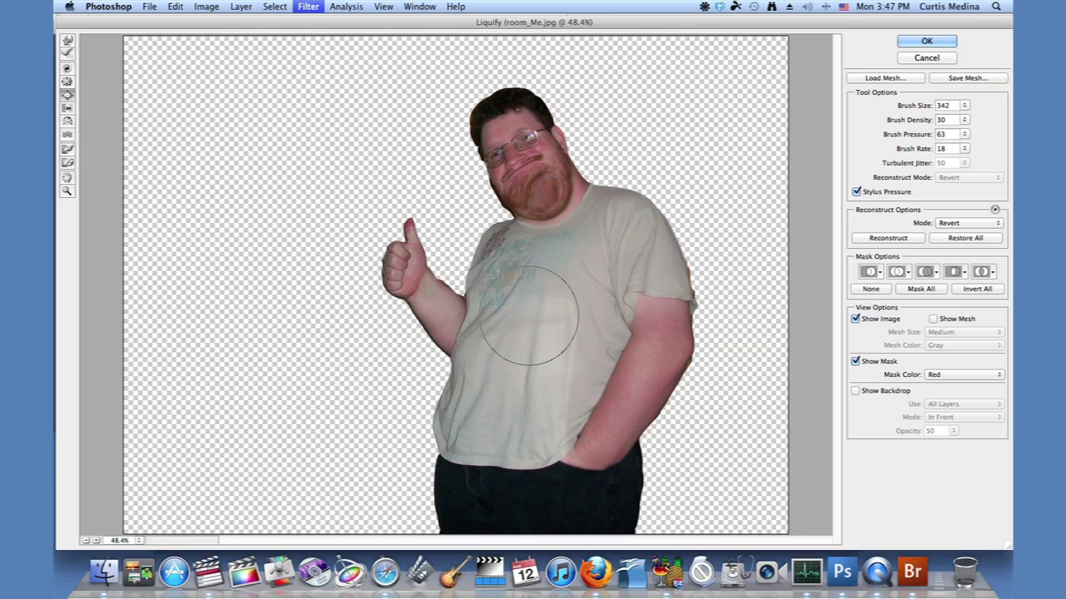
key("super+alt+z")
key("super+alt+z")
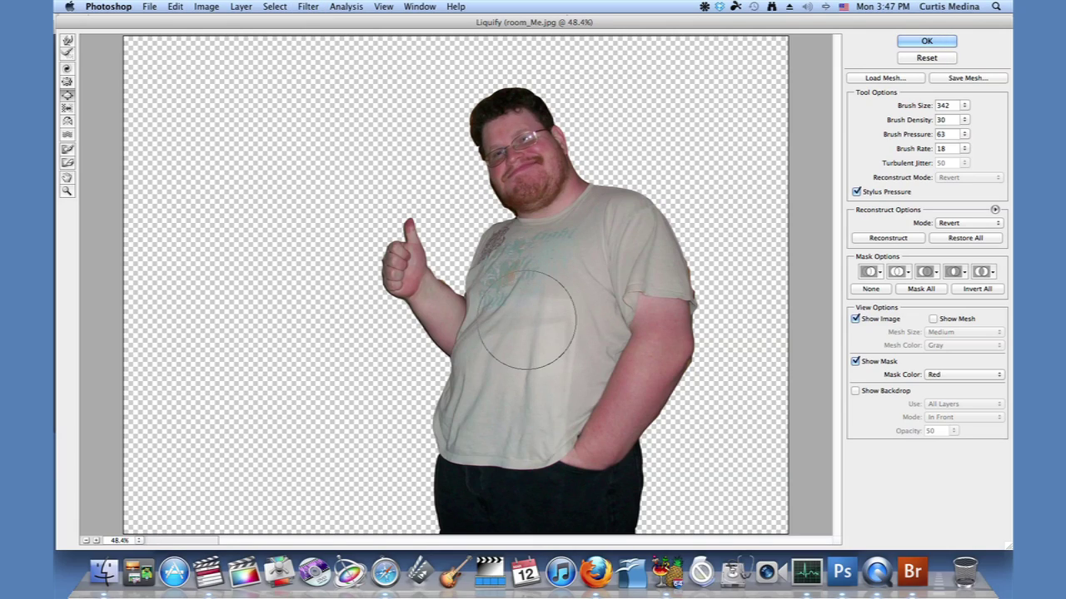
key("super+alt+z")
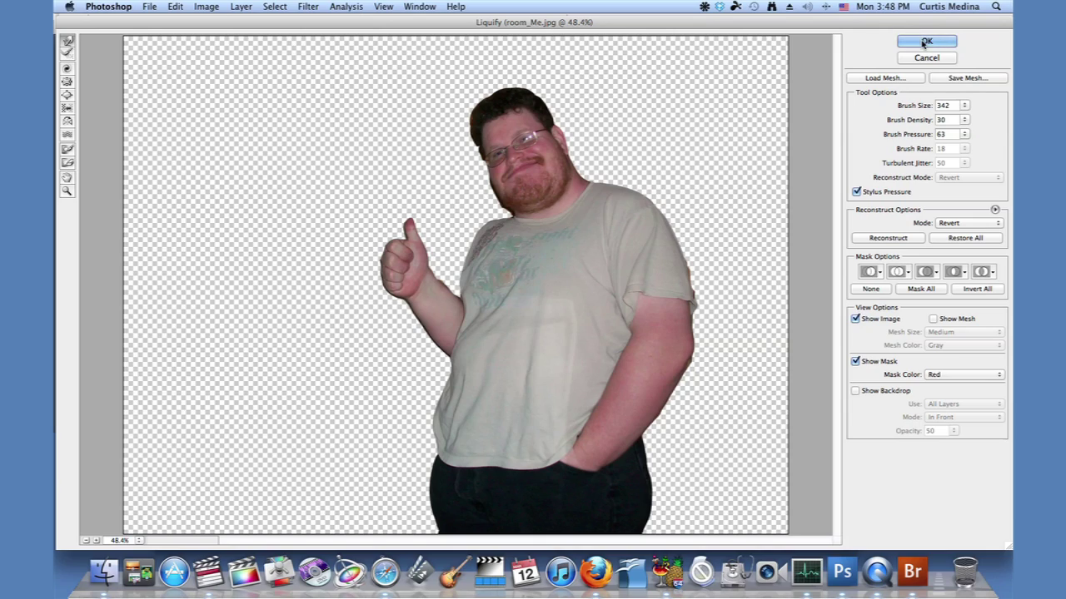
key("Return")
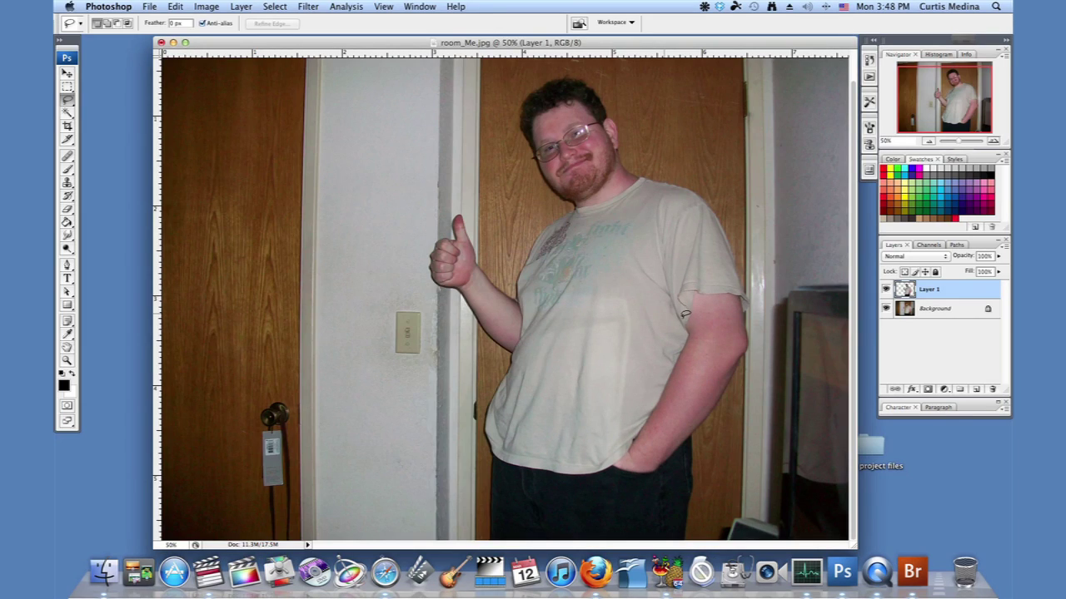
Step: Toggle Layer 1's visibility several times to compare the heavier man with the original photo
key("super+z")
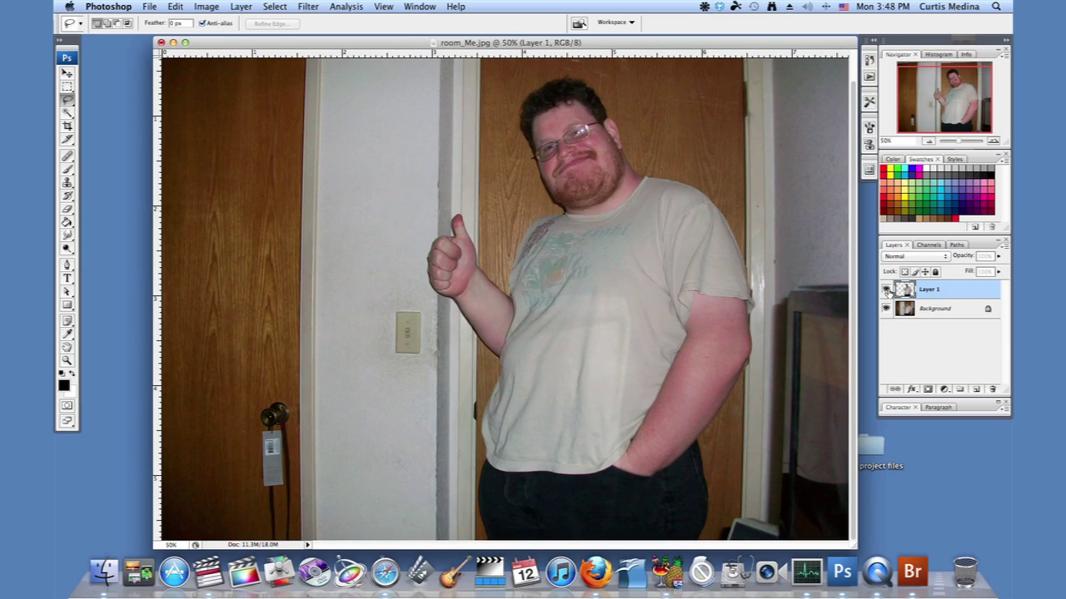
left_click(886, 289)
left_click(887, 290)
left_click(887, 290)
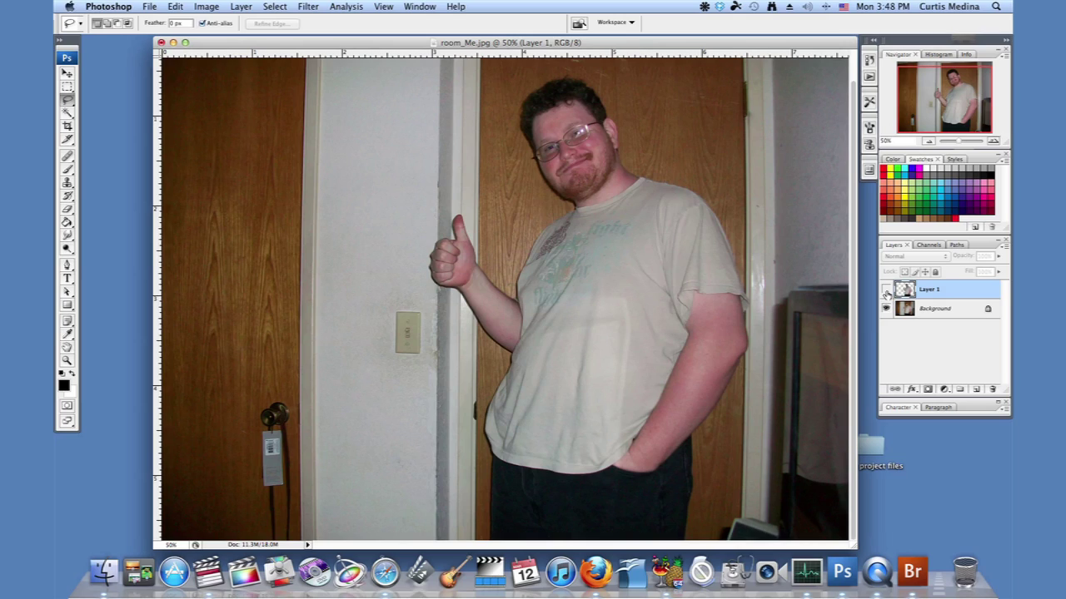
left_click(887, 290)
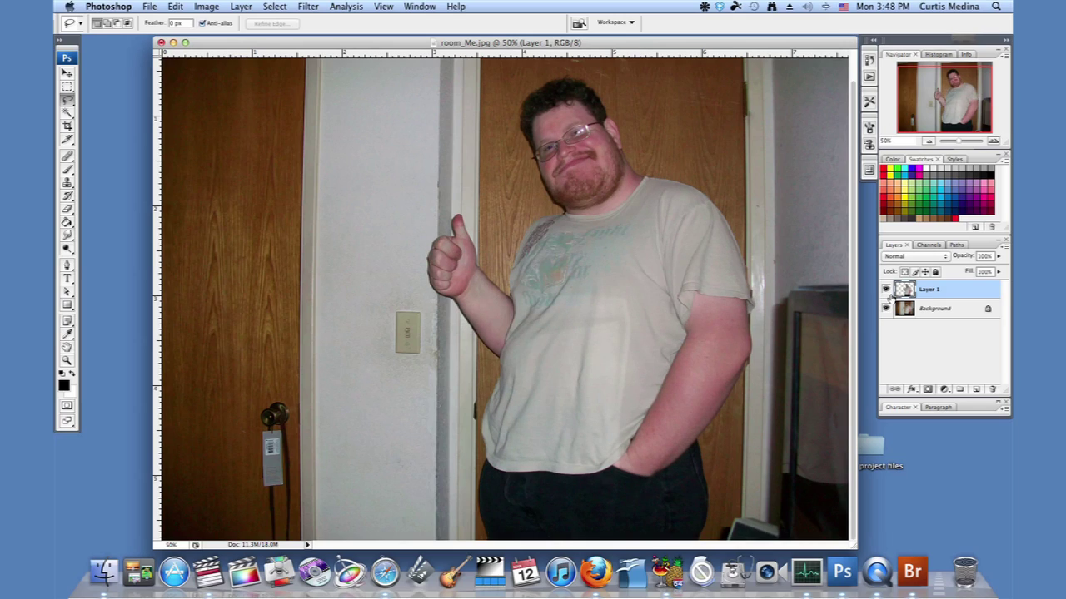
left_click(887, 289)
left_click(886, 290)
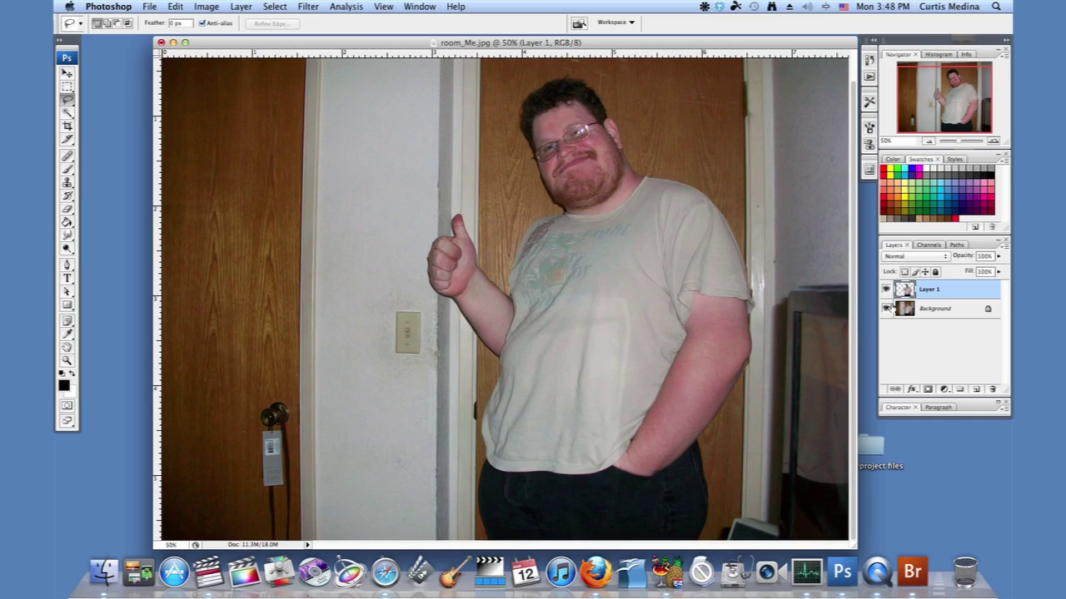